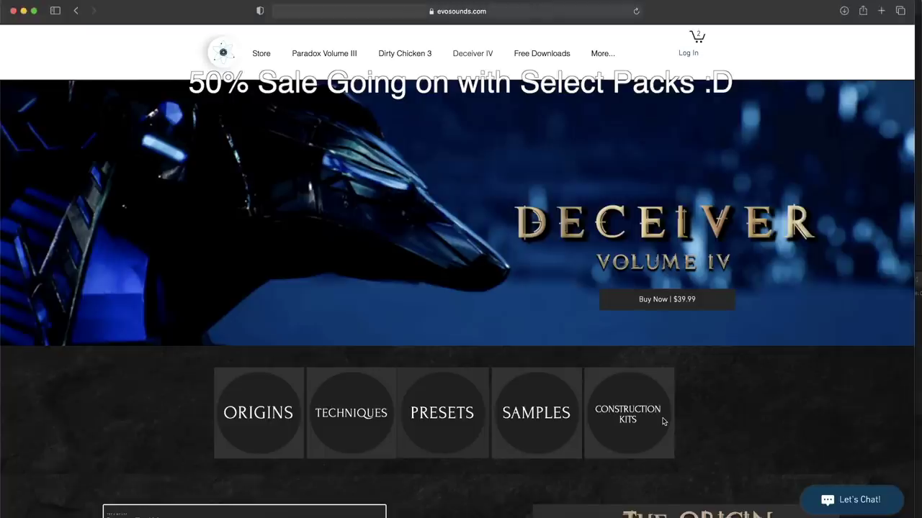
Step: Look over the Deceiver Volume IV product page down to the section on its origin
scroll(663, 422, down, 3)
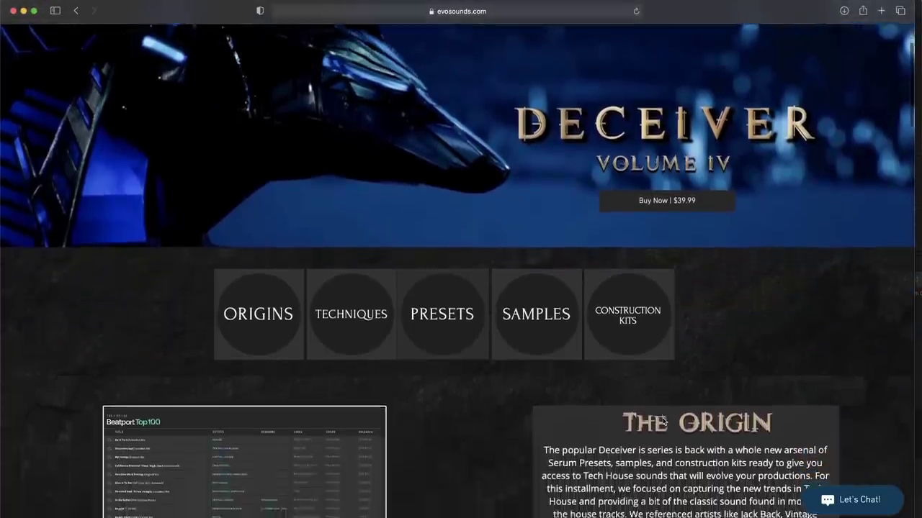
scroll(663, 422, down, 1)
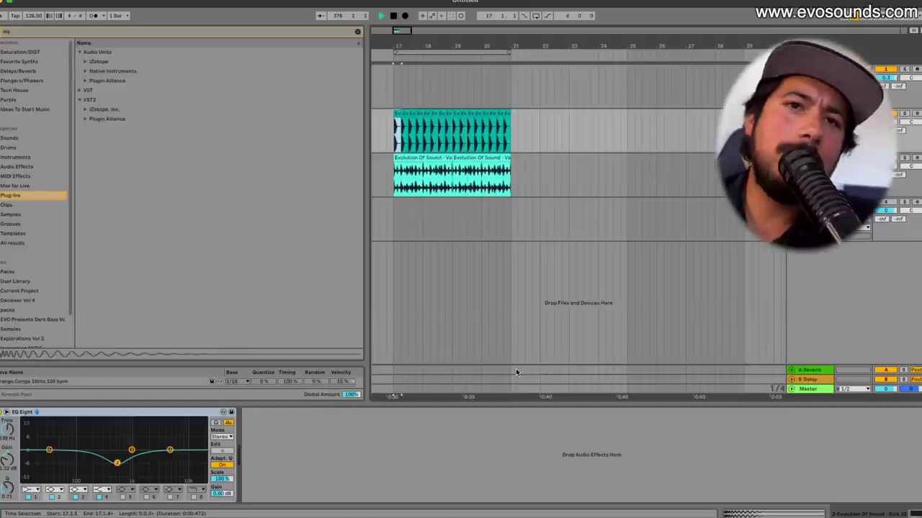
scroll(448, 272, left, 3)
click(492, 158)
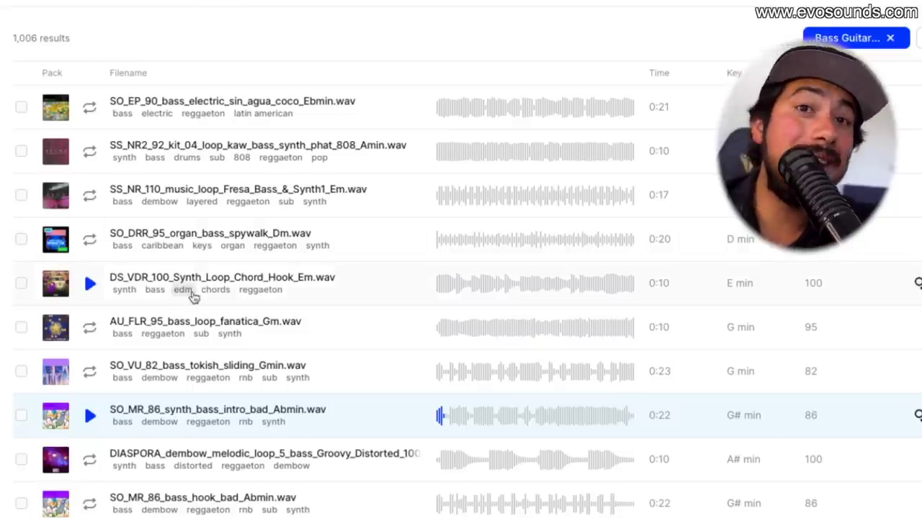
Step: Switch to Splice and remove the genre and instrument filters from the bass sample results
scroll(193, 298, up, 5)
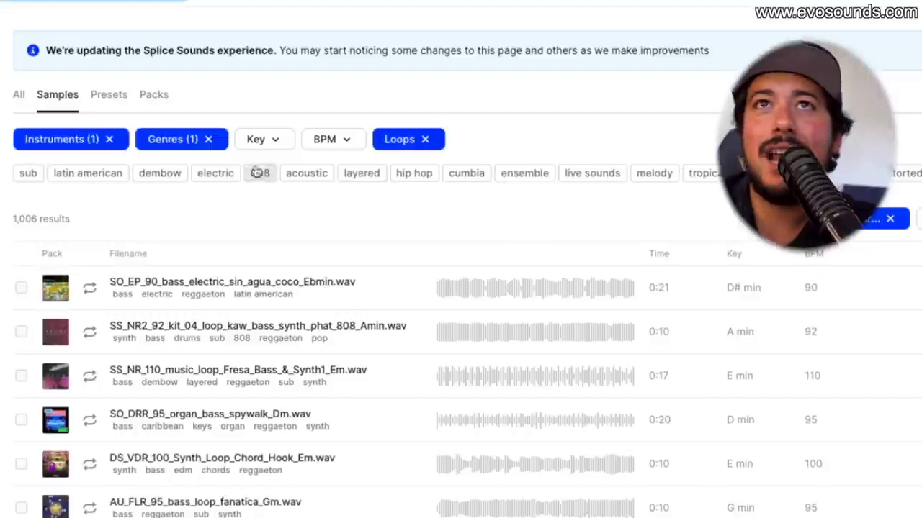
click(208, 140)
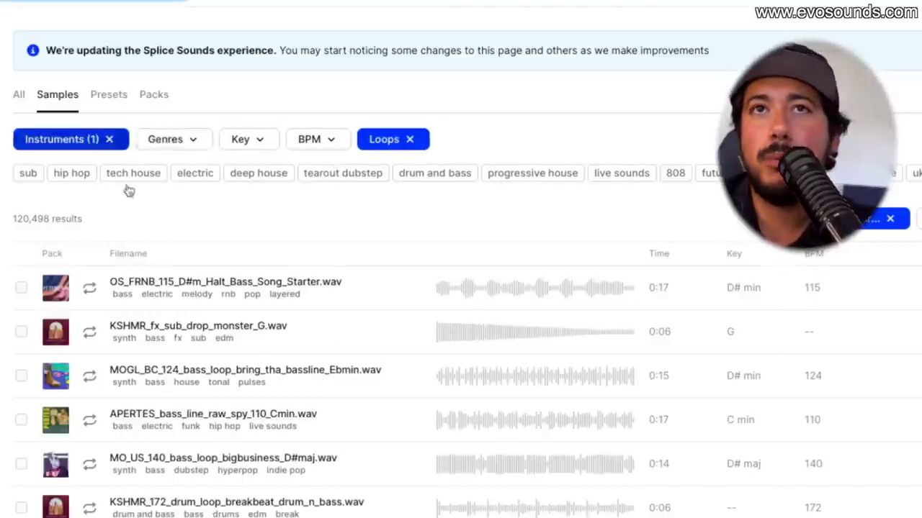
click(109, 140)
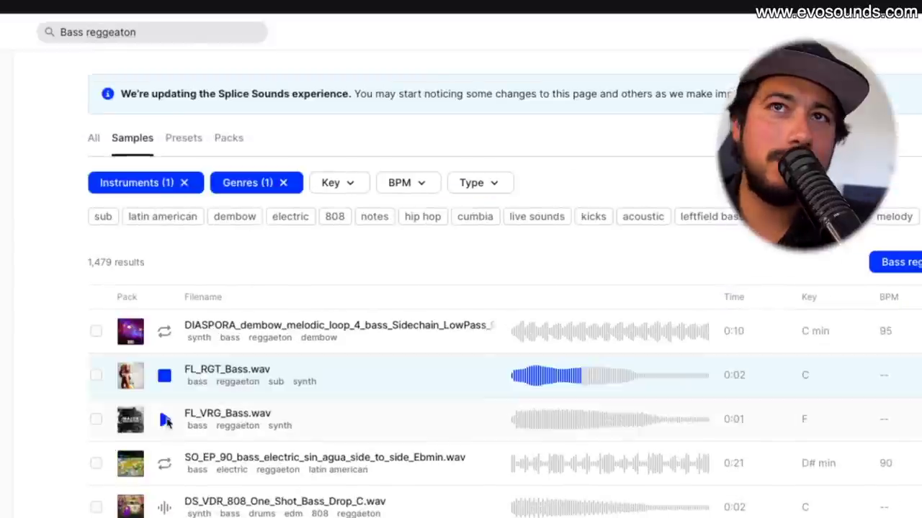
Step: Audition the reggaeton bass samples FL_VRG_Bass, SO_EP_90_bass_electric_sin_agua_side_to_side_Ebmin and the DIASPORA tropicrhythm melodic loop
click(164, 419)
click(165, 461)
scroll(176, 482, down, 1)
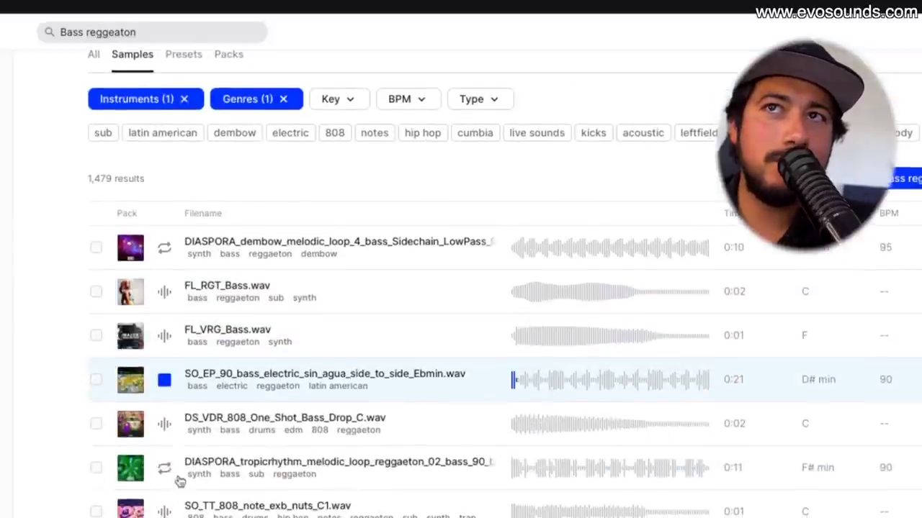
scroll(502, 326, down, 3)
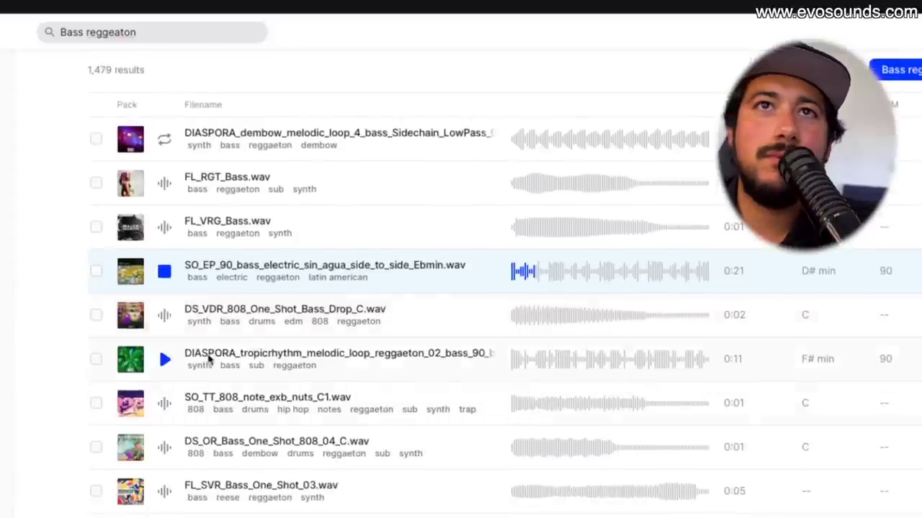
click(164, 360)
scroll(901, 387, down, 2)
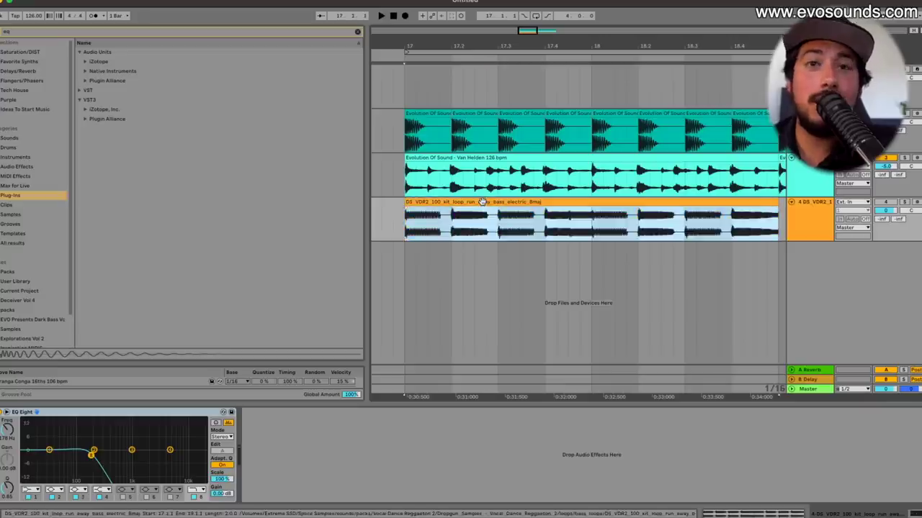
Step: Play the arrangement and duplicate the electric bass loop clip once so it fills bars 17 to 21
key(space)
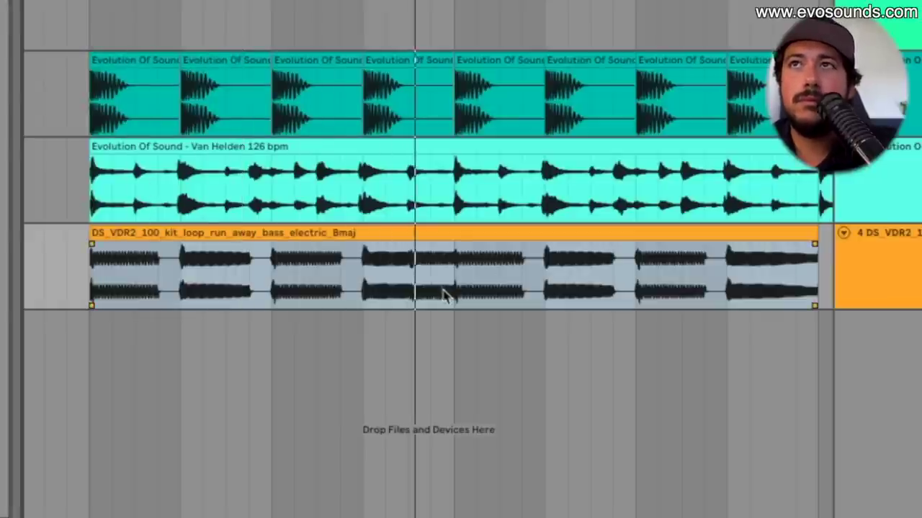
key(minus)
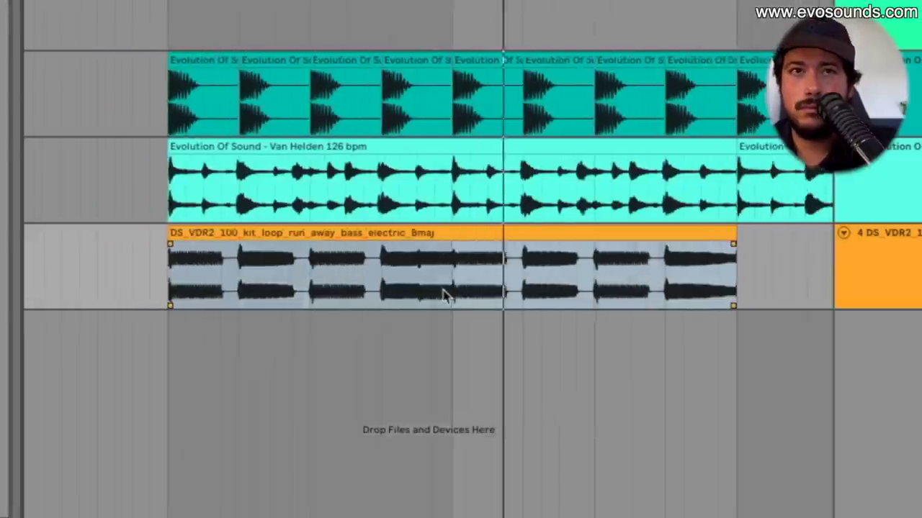
key(ctrl+d)
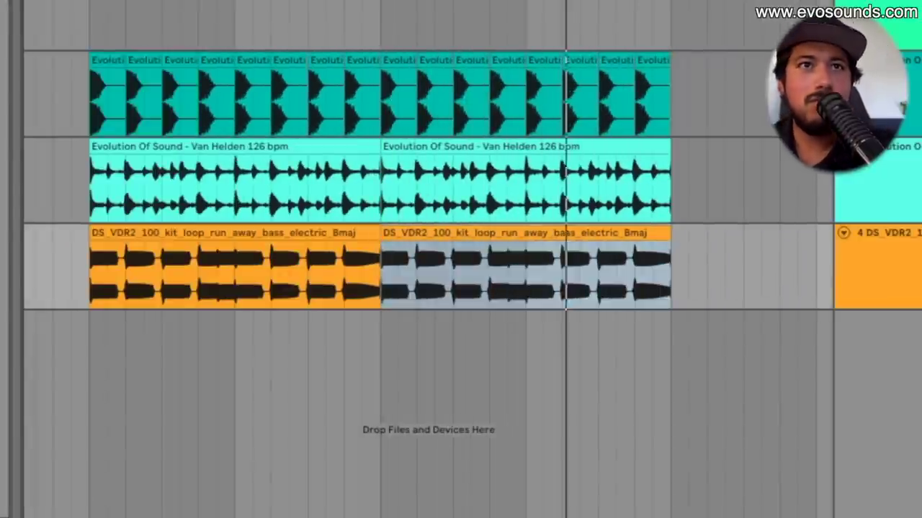
click(184, 238)
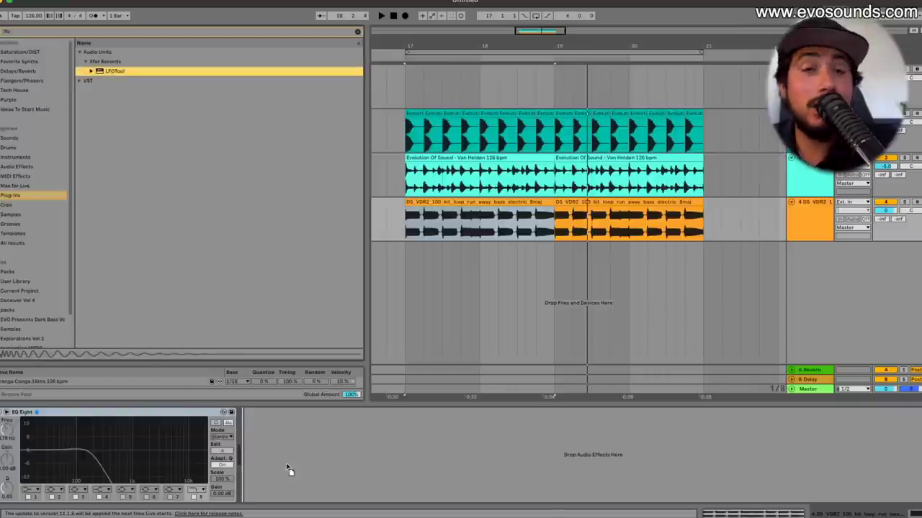
Step: Add LFOTool after EQ Eight on the electric bass track and lower the track volume to -3.5 dB during playback
drag(288, 470, 294, 477)
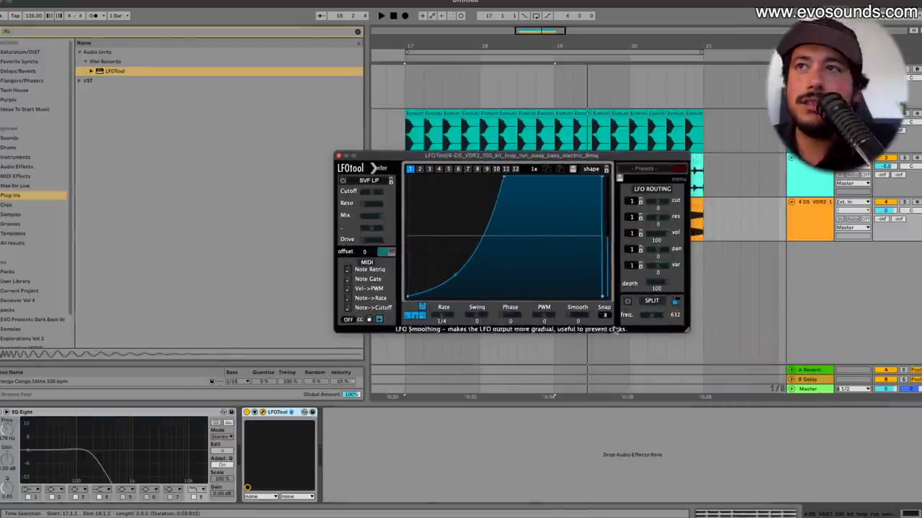
click(338, 155)
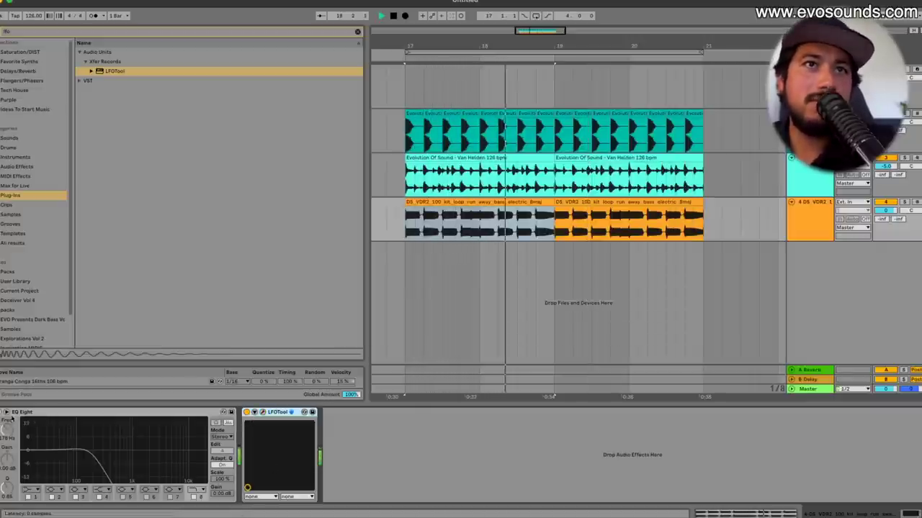
drag(885, 210, 861, 252)
key(space)
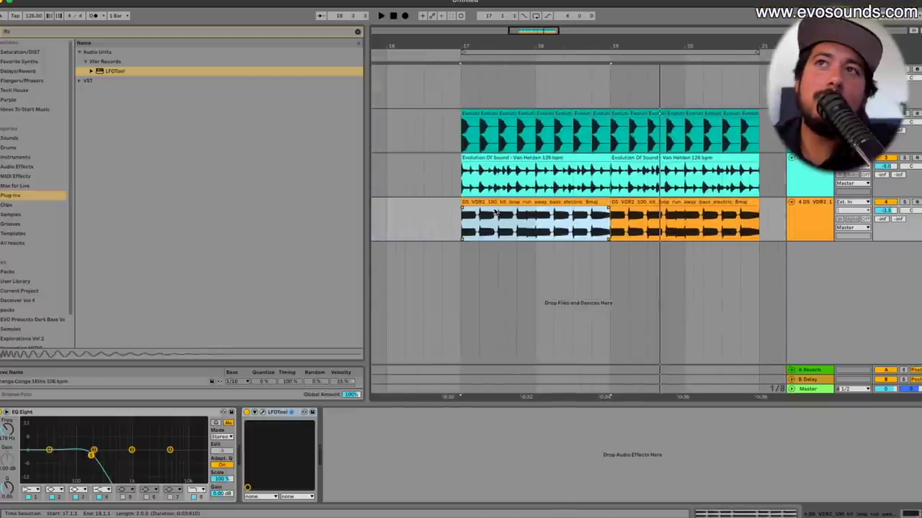
Step: Convert the first electric bass audio clip to MIDI on the empty track above the kick, using the Melody type
drag(497, 204, 461, 108)
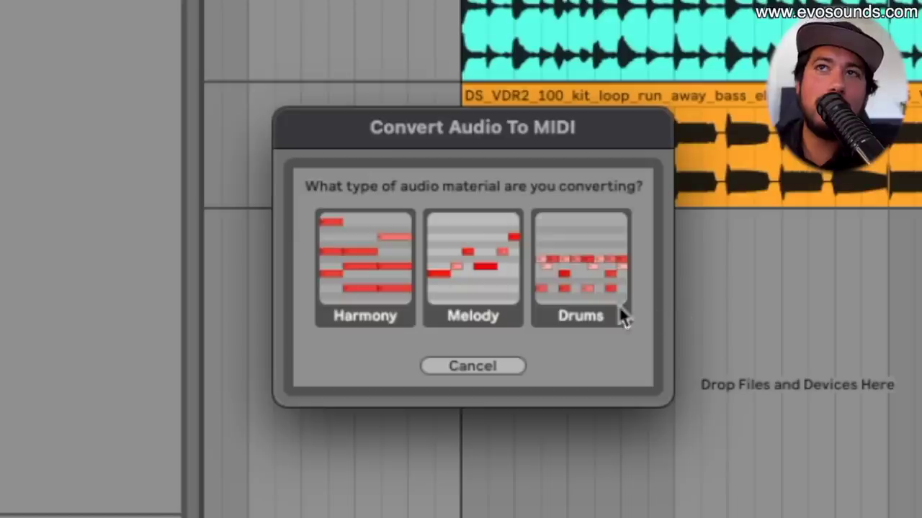
click(463, 280)
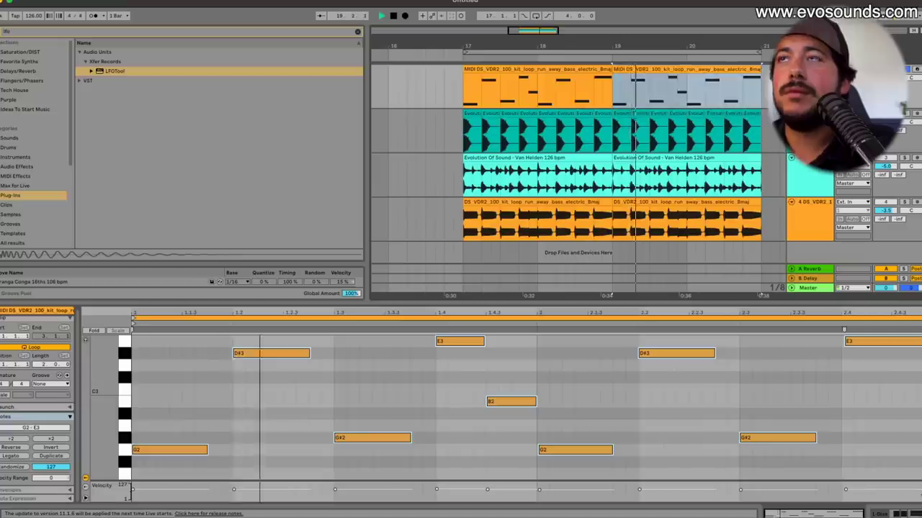
Step: Open the converted MIDI bass clip's notes and adjust the short G2 notes in the first beat, raising the third one in pitch
key(shift+Tab)
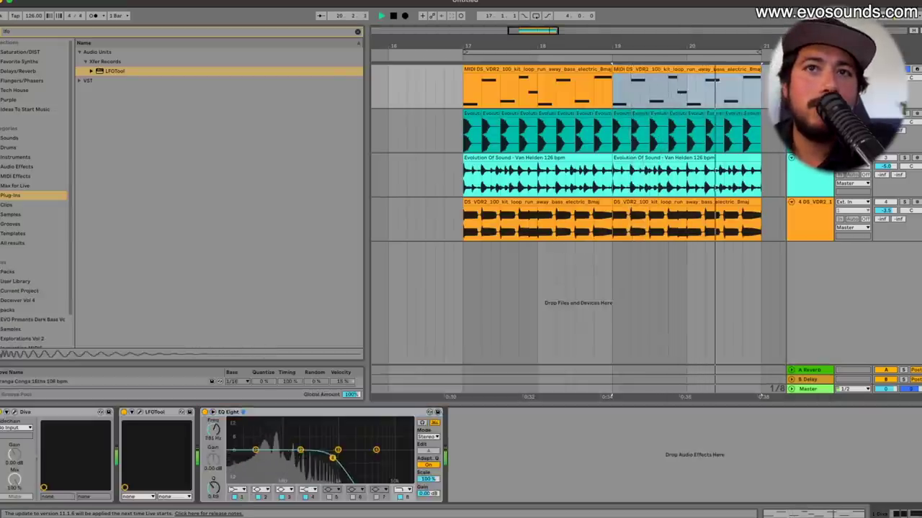
double_click(533, 69)
click(255, 415)
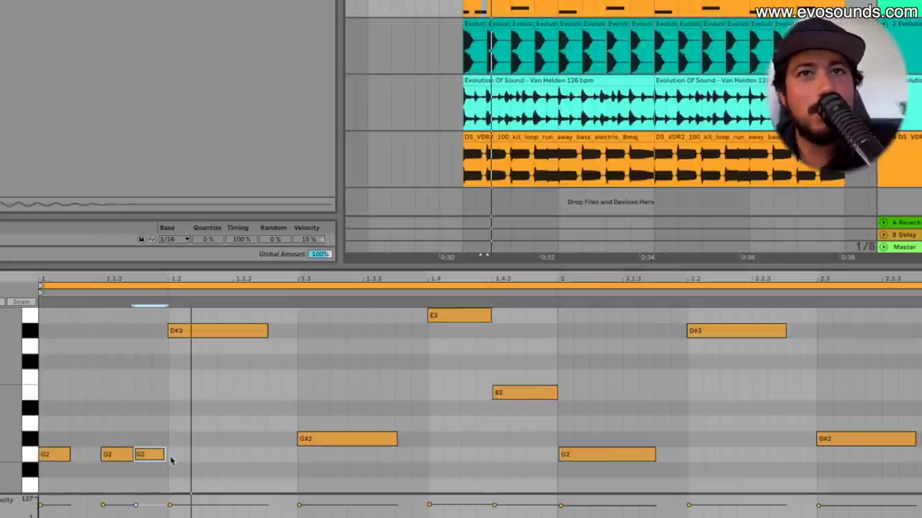
drag(119, 455, 124, 465)
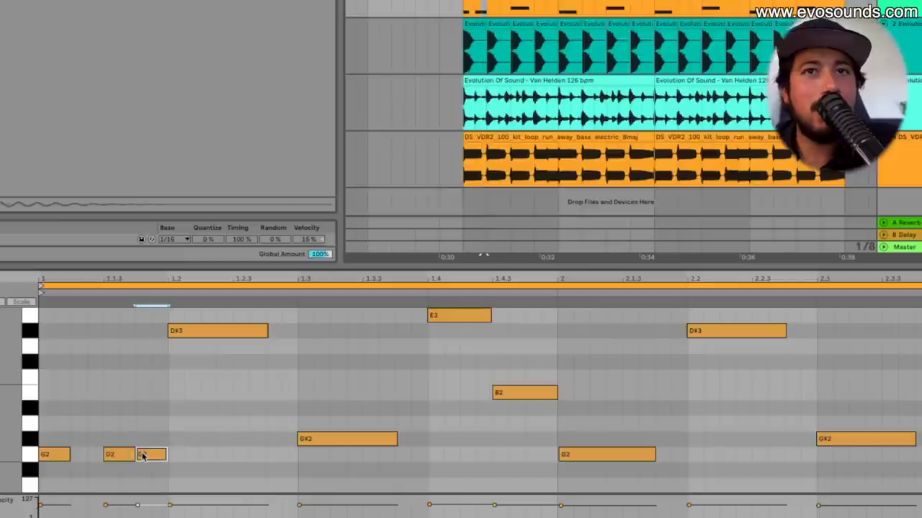
drag(157, 456, 157, 427)
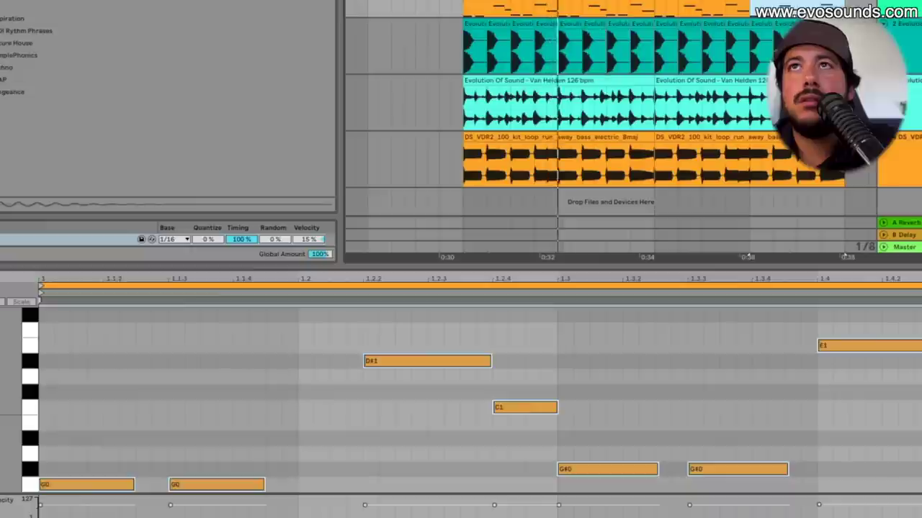
Step: In the MIDI bass clip, lower the C1 note at 1.2.4 to G#0 and the G#0 note at 1.3.3 to G0
key(ctrl+a)
click(372, 415)
drag(504, 408, 505, 470)
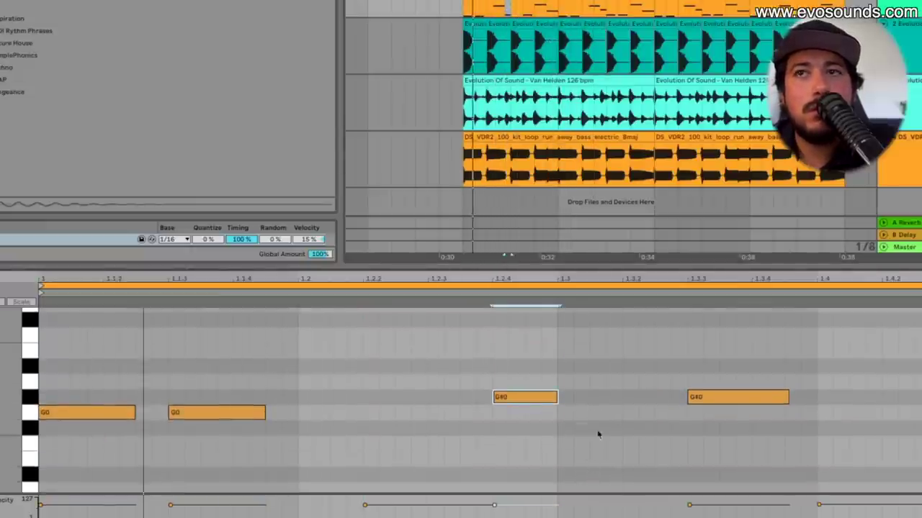
mouse_move(710, 405)
mouse_down()
mouse_move(710, 471)
mouse_move(702, 415)
mouse_up()
scroll(796, 382, up, 3)
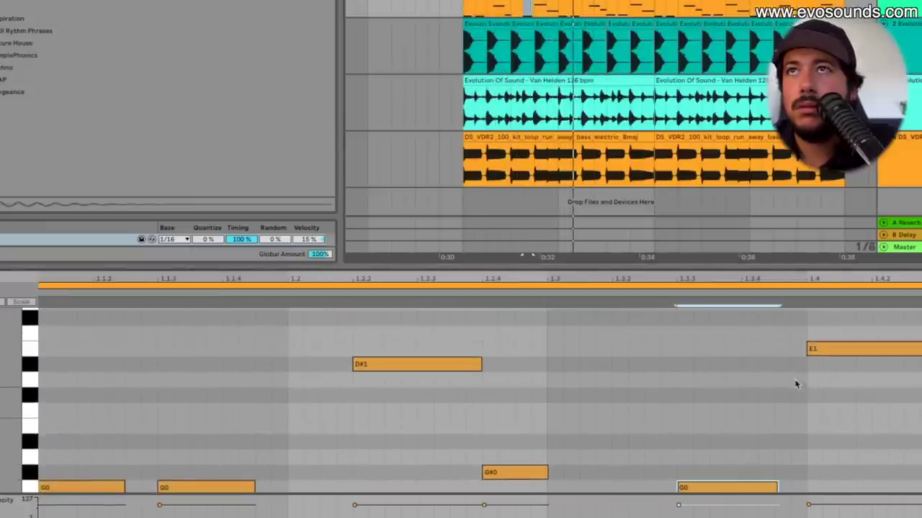
Step: Lower the E1 note at beat 1.4 of the MIDI bass clip to A#0
drag(838, 347, 843, 363)
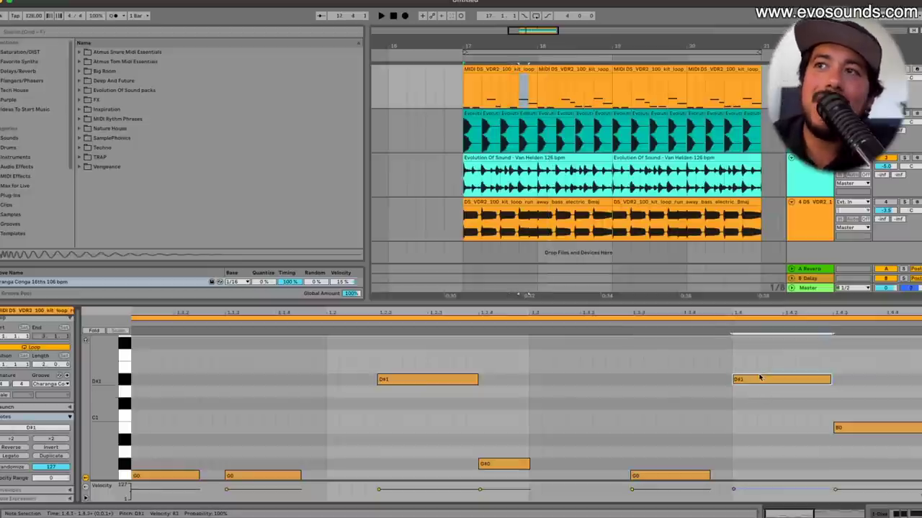
key(Up)
key(Down)
key(Down)
key(Down)
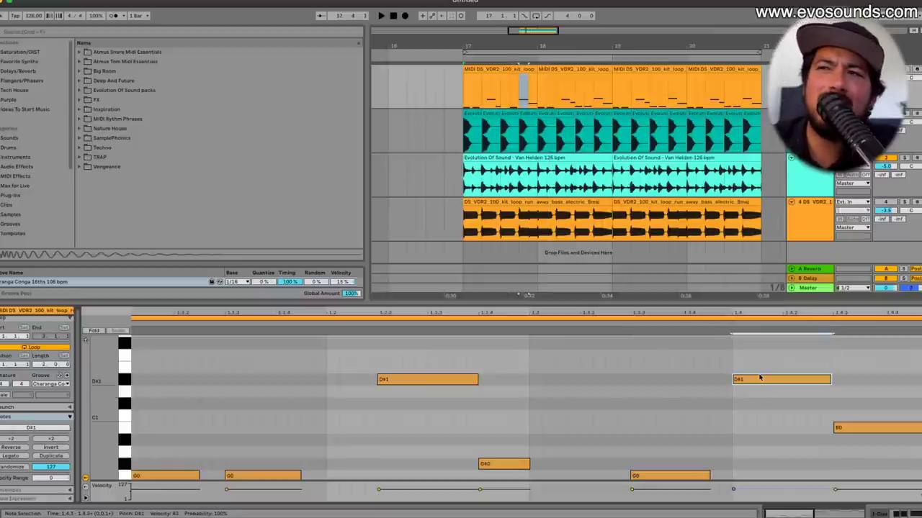
key(Down)
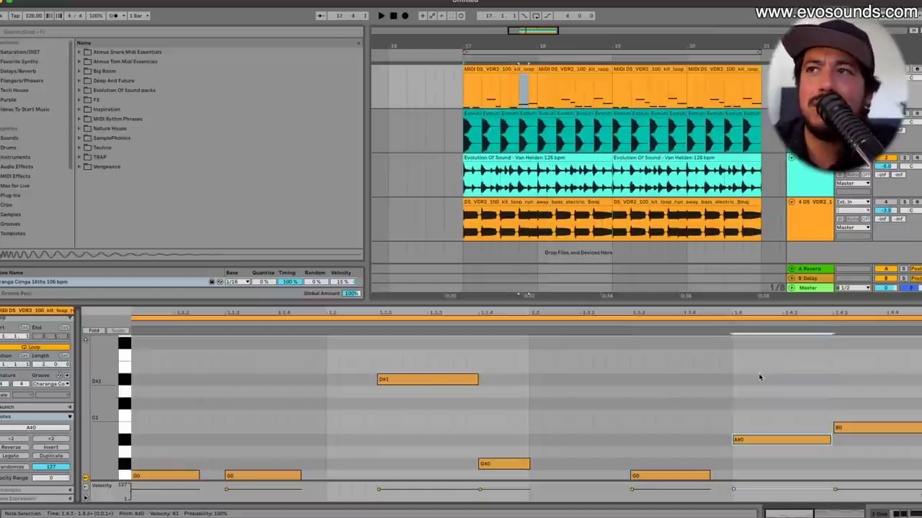
Step: Set both the B0 note at 1.4.3 and the note at beat 1.4 to G#0, listening during playback
scroll(759, 377, down, 2)
drag(843, 391, 822, 427)
key(space)
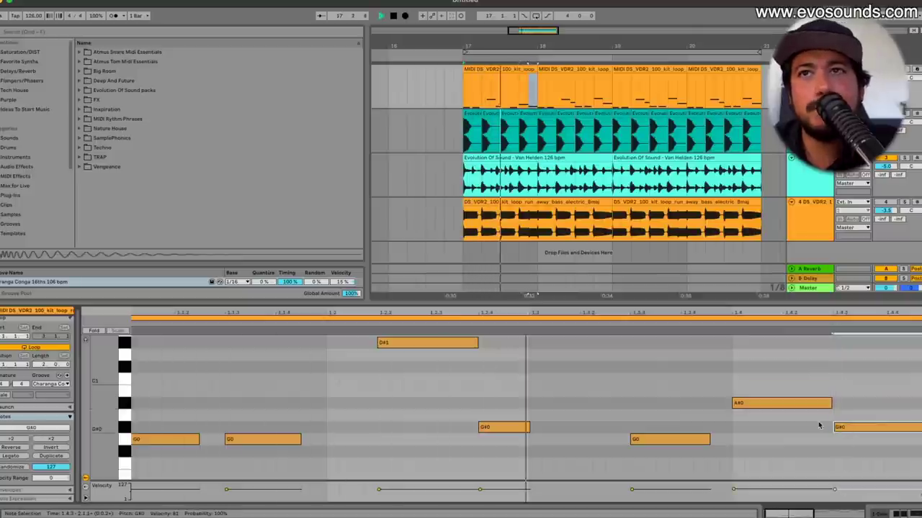
drag(804, 409, 802, 428)
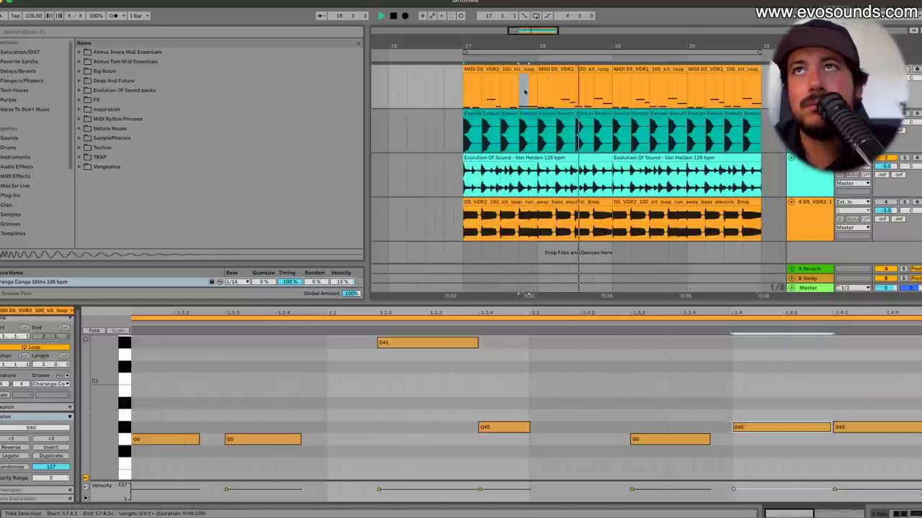
Step: Loop playback over the first one-bar MIDI bass clip and lower its D#1 note at 1.2.2 to D1
click(493, 69)
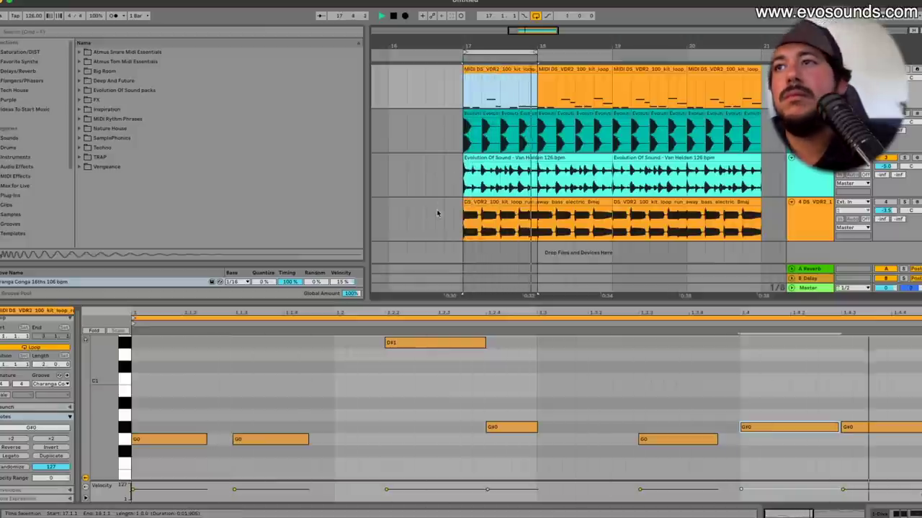
click(441, 347)
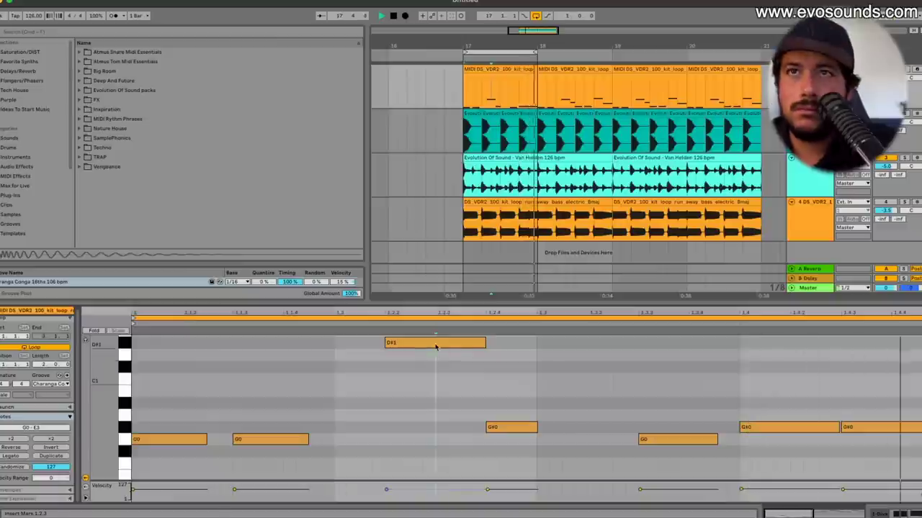
drag(437, 347, 444, 373)
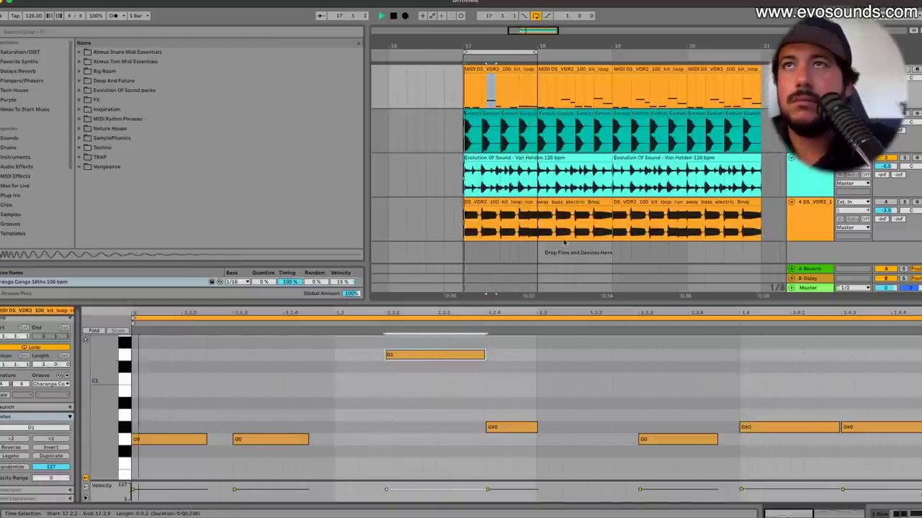
Step: Duplicate the edited one-bar MIDI bass clip three times to fill the bars up to 21
click(513, 87)
key(ctrl+d)
key(ctrl+d)
key(ctrl+d)
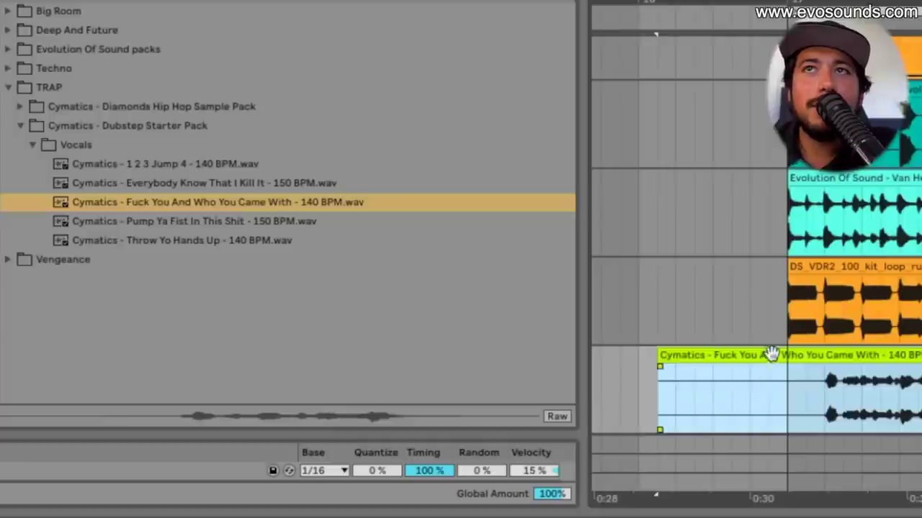
Step: Move the Cymatics vocal clip earlier on its track so it starts at bar 16
drag(771, 354, 751, 356)
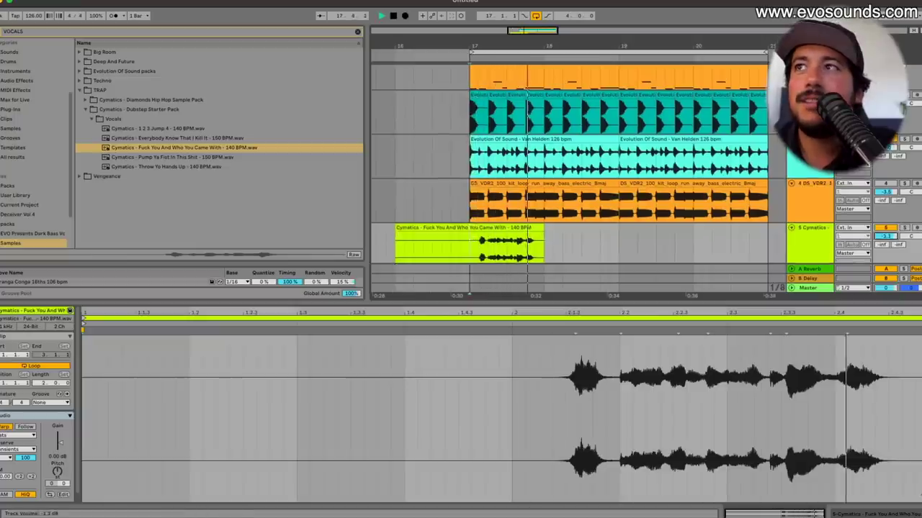
scroll(631, 228, right, 3)
scroll(631, 229, down, 1)
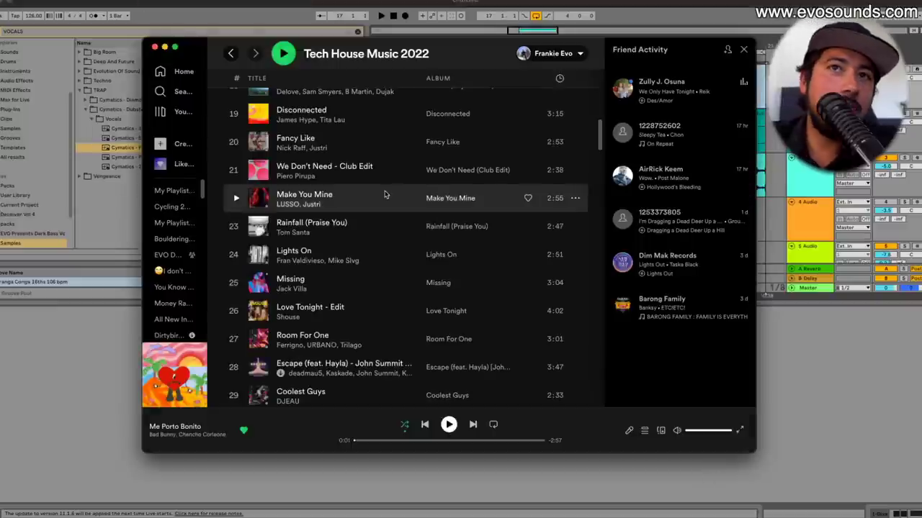
Step: Browse the Tech House Music 2022 playlist in Spotify for reference tracks
scroll(385, 194, down, 5)
scroll(383, 195, down, 1)
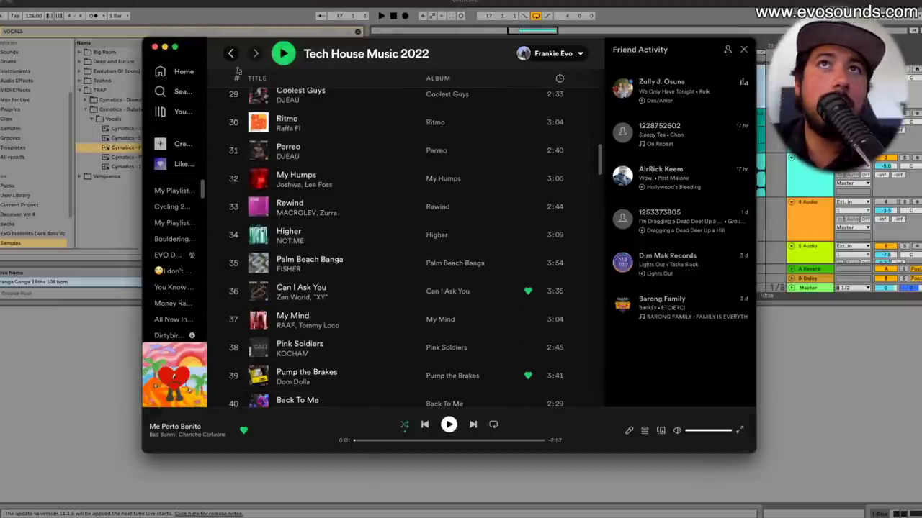
drag(220, 52, 258, 52)
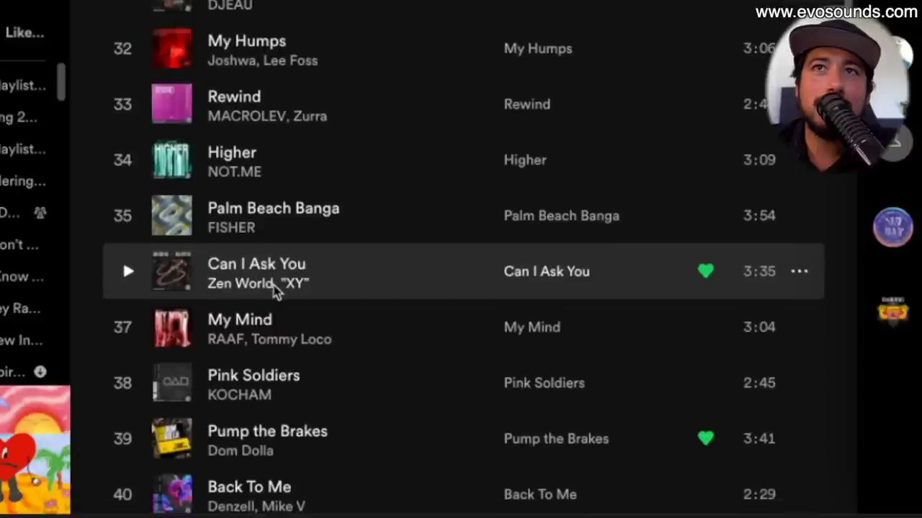
scroll(265, 285, down, 1)
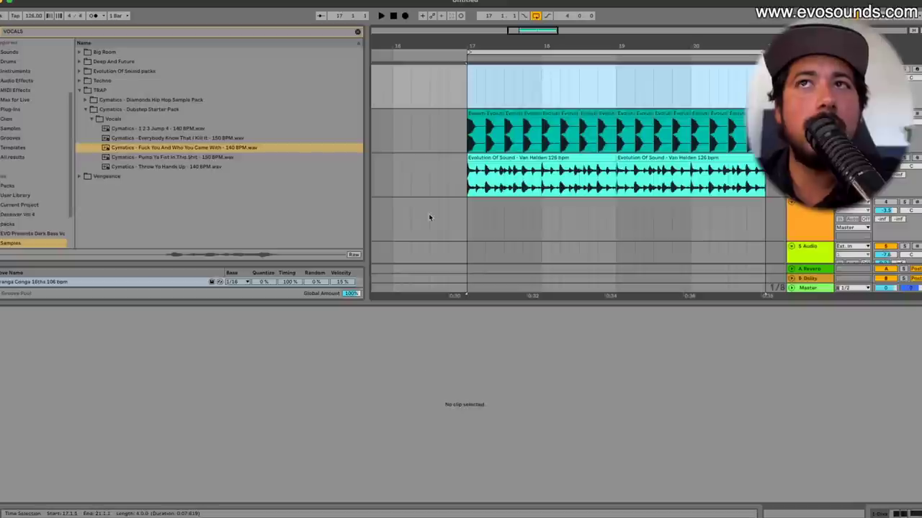
Step: Create an empty two-bar MIDI clip at bar 17 on the bass track and add sixteenth-long G3 notes at 1.1.1 and 1.1.4
drag(468, 86, 590, 94)
key(ctrl+shift+m)
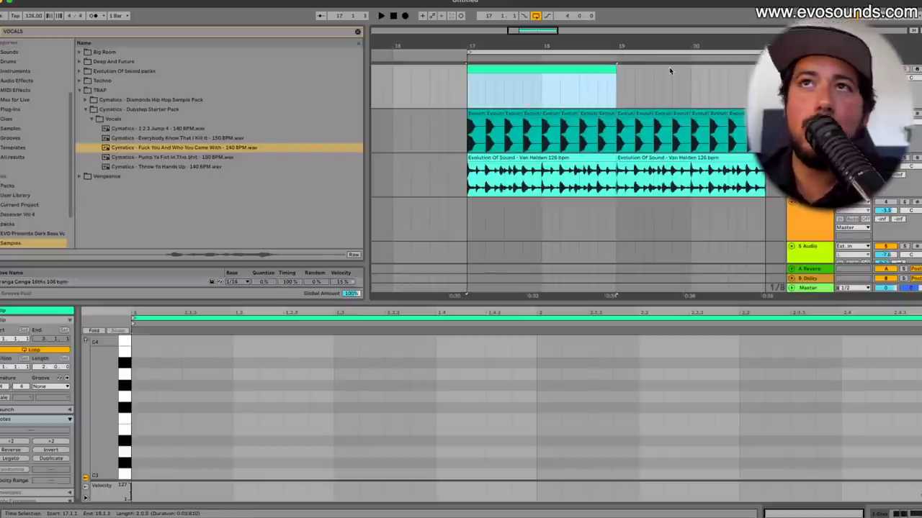
double_click(169, 397)
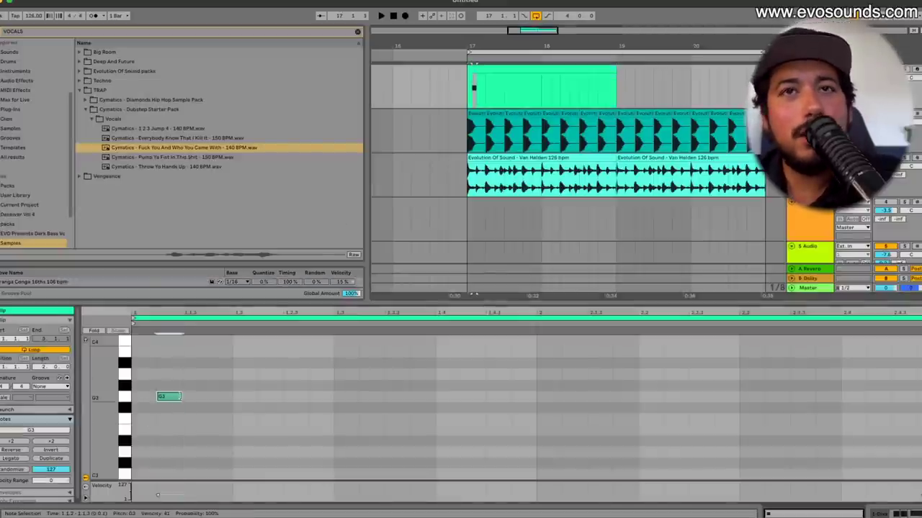
drag(166, 396, 176, 401)
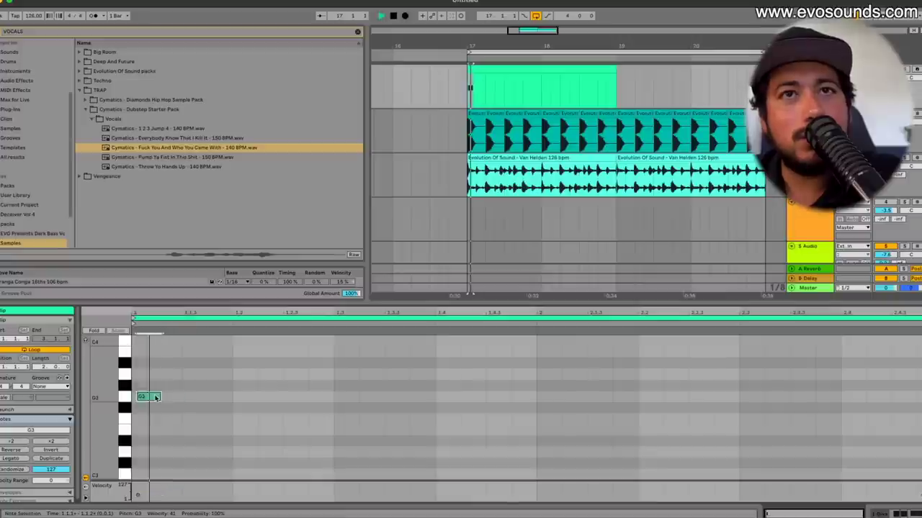
drag(200, 405, 215, 408)
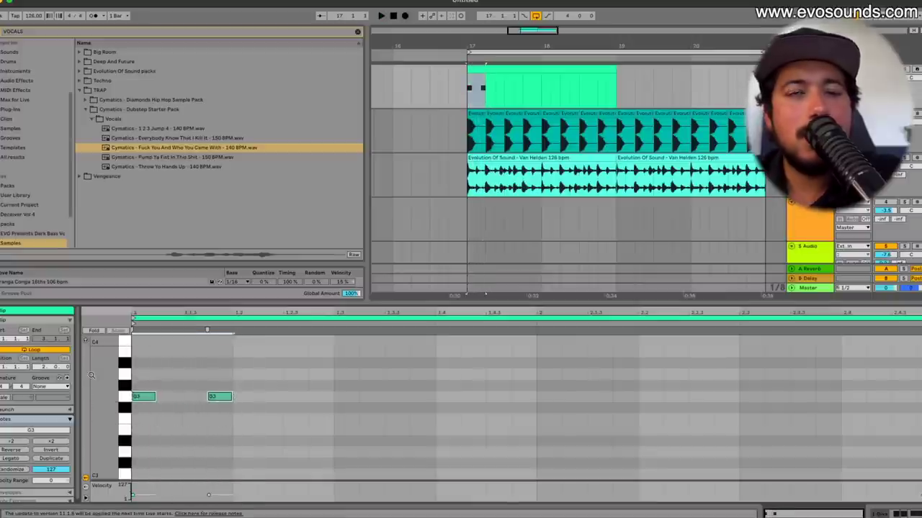
Step: Lower both notes to G0 and complete the first bar with G0 notes at 1.2.3, 1.3.1, 1.3.3, 1.4.2, 1.4.3 and 1.4.4
scroll(91, 375, up, 3)
key(space)
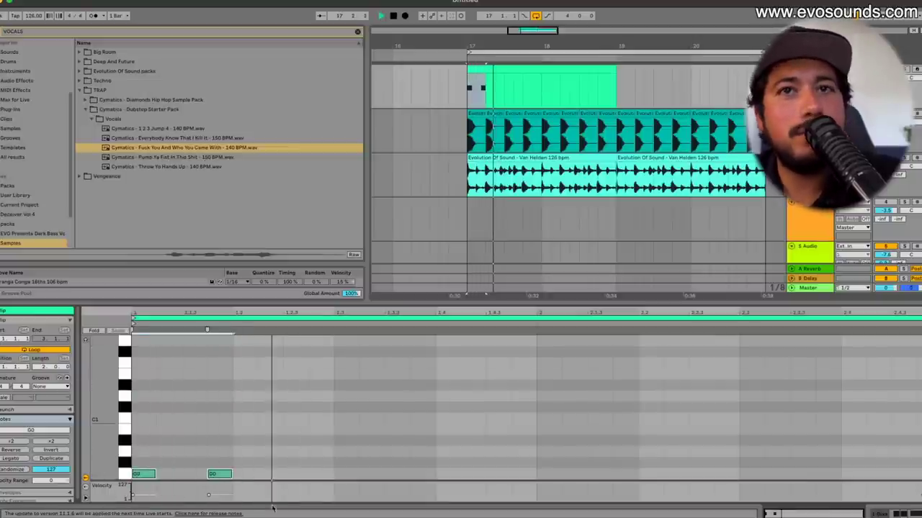
key(space)
double_click(295, 475)
scroll(354, 457, down, 2)
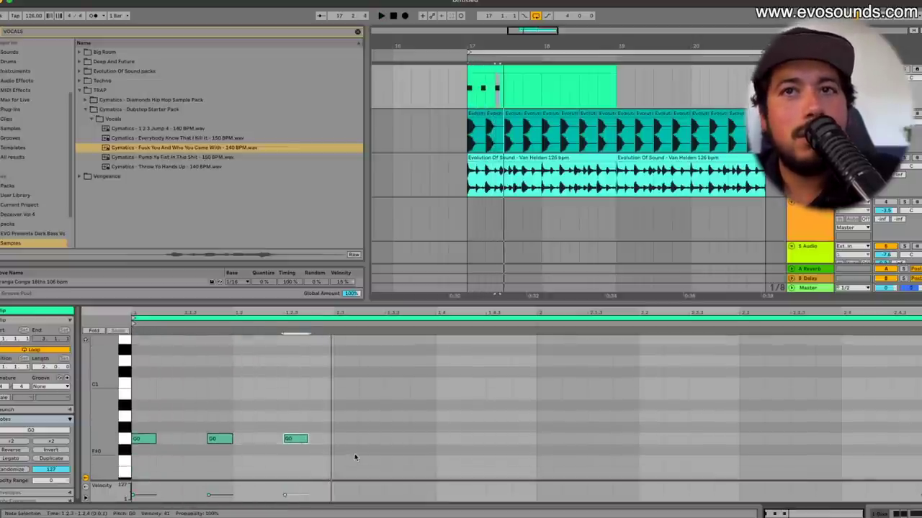
double_click(354, 450)
drag(372, 440, 396, 440)
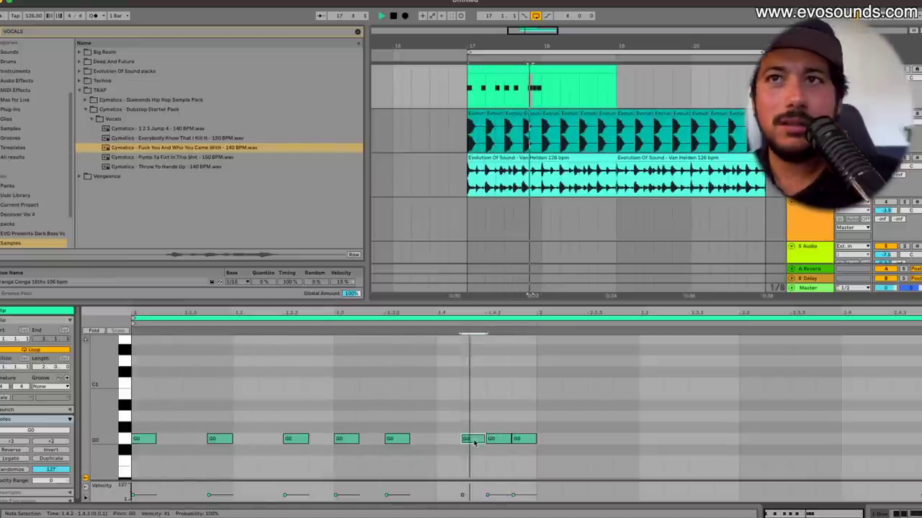
Step: Duplicate the first bar's notes into the second bar and extend the bass part into one four-bar clip from bar 17 to 21
drag(529, 461, 134, 397)
key(ctrl+d)
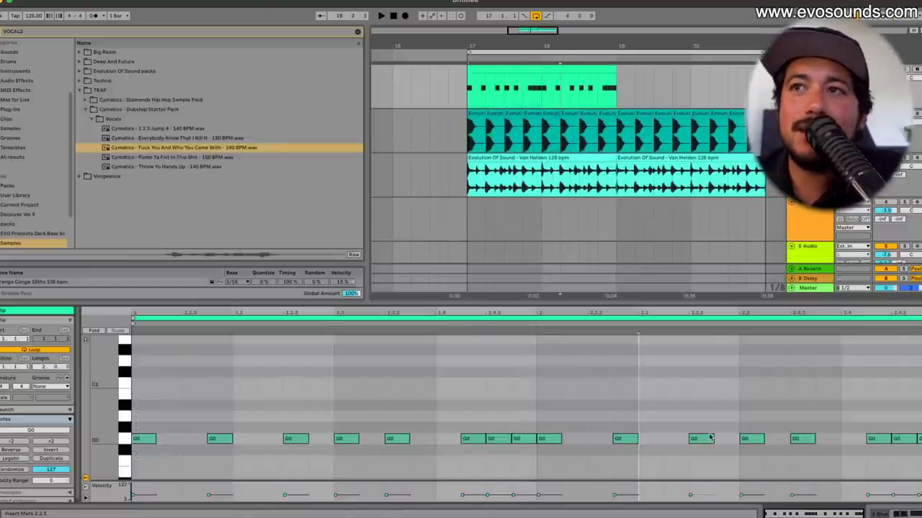
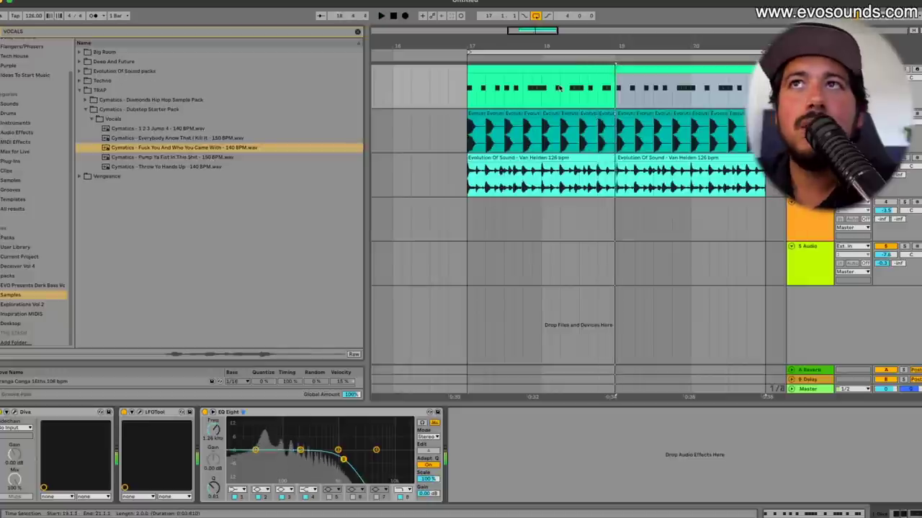
scroll(578, 216, right, 1)
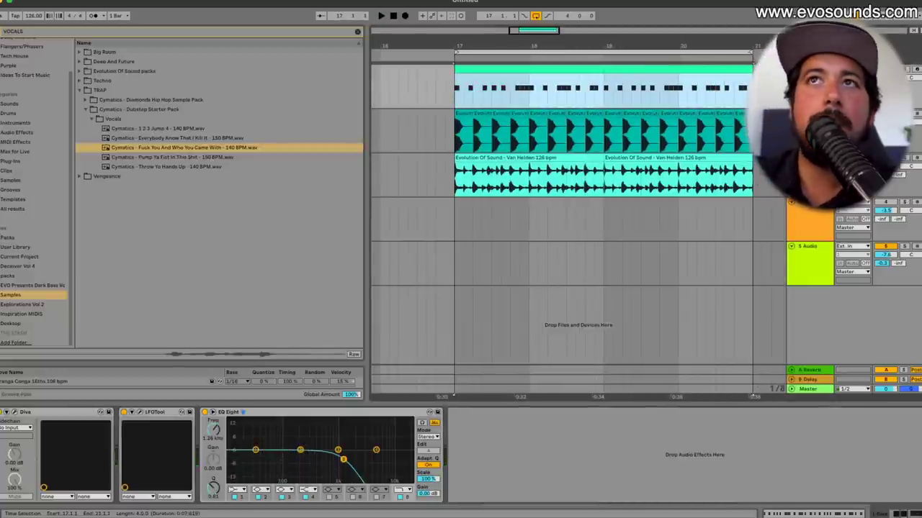
double_click(602, 72)
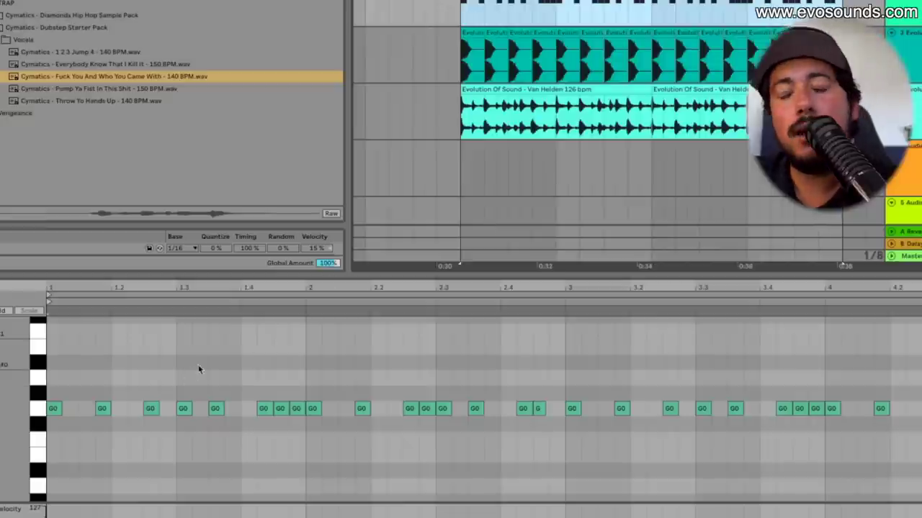
Step: Try raising the notes at 1.1.4, 1.4.3 and 2.2.4 a semitone to G#0, listening during playback
scroll(200, 370, up, 2)
click(188, 381)
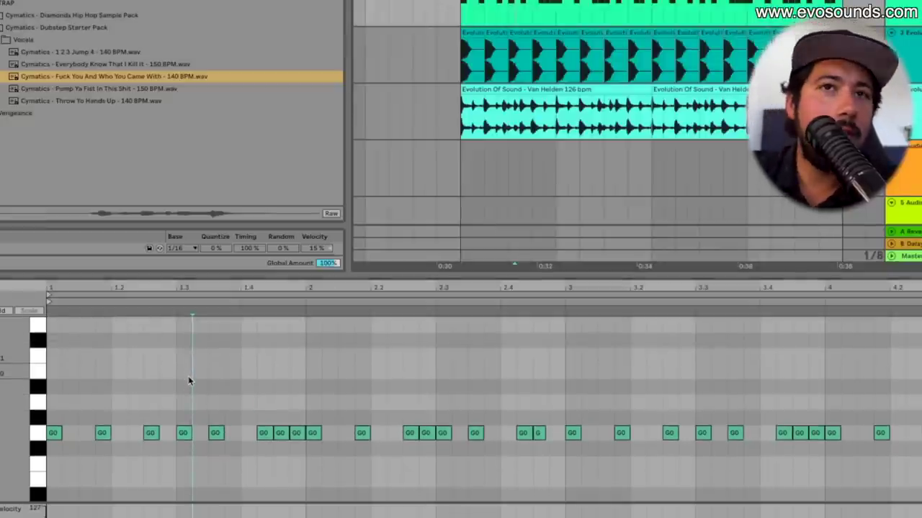
drag(102, 434, 101, 421)
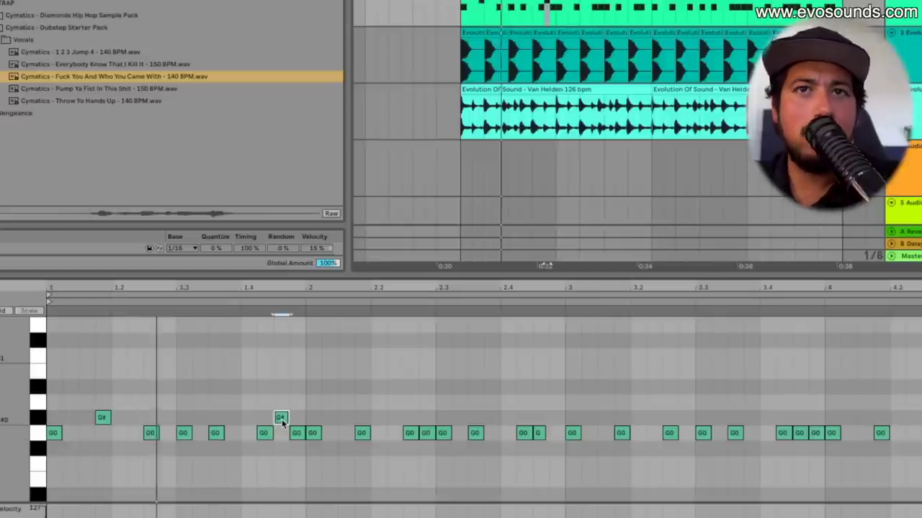
drag(427, 434, 427, 421)
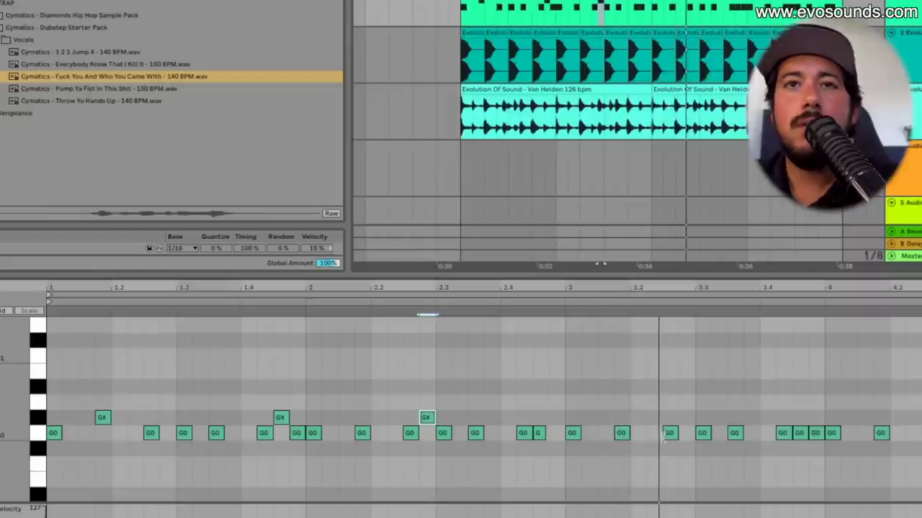
drag(326, 416, 105, 433)
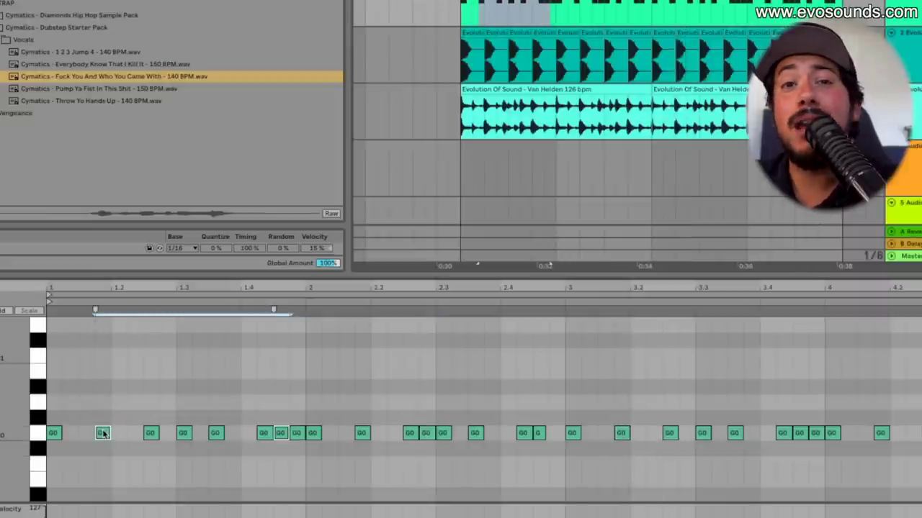
Step: Set the notes at 1.1.4 and 2.1.4 to A#0, 1.2.3 and 2.2.4 to F0, 1.4.3 to D#1, 1.4.4 to D1 and 2.4.3 to G#0
click(105, 431)
drag(104, 432, 103, 387)
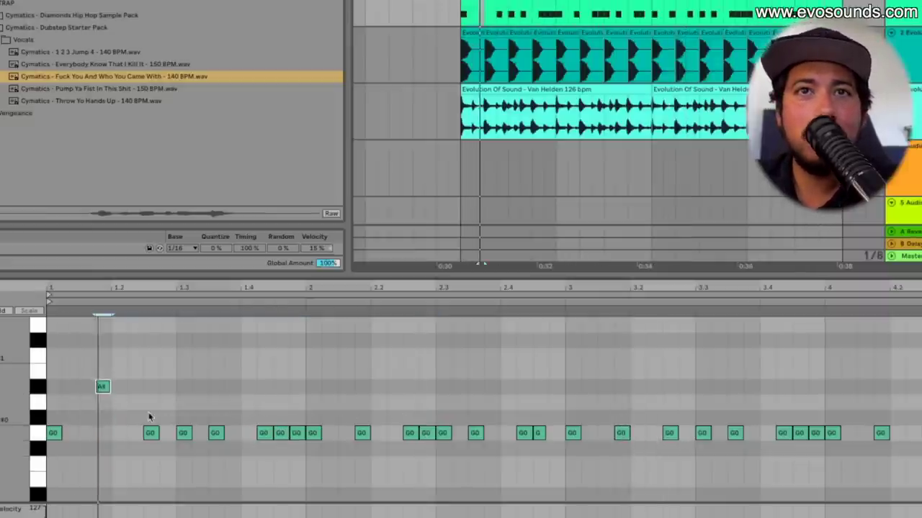
drag(159, 436, 158, 469)
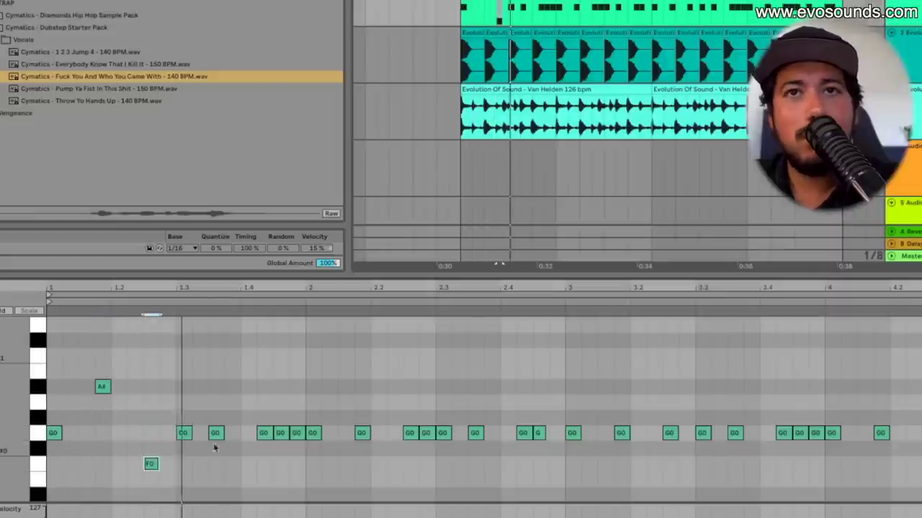
drag(285, 435, 286, 346)
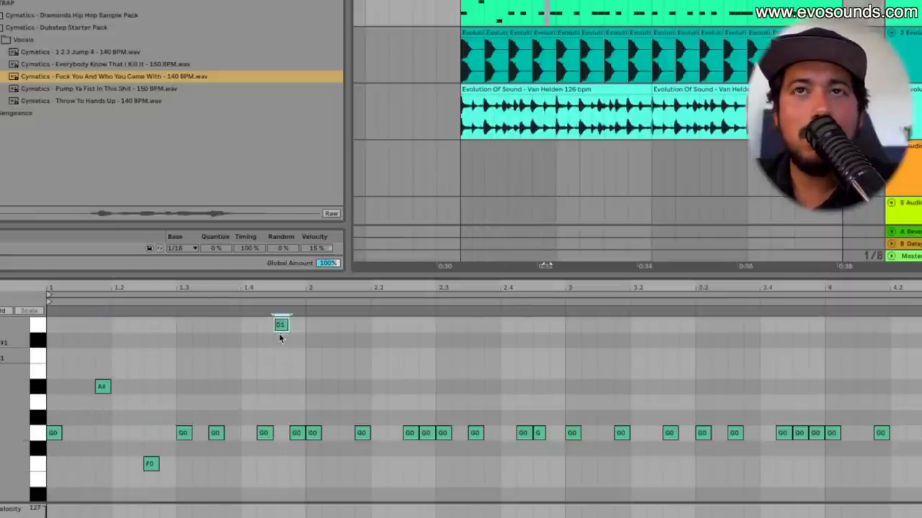
scroll(300, 446, up, 4)
drag(283, 396, 283, 381)
scroll(295, 432, down, 3)
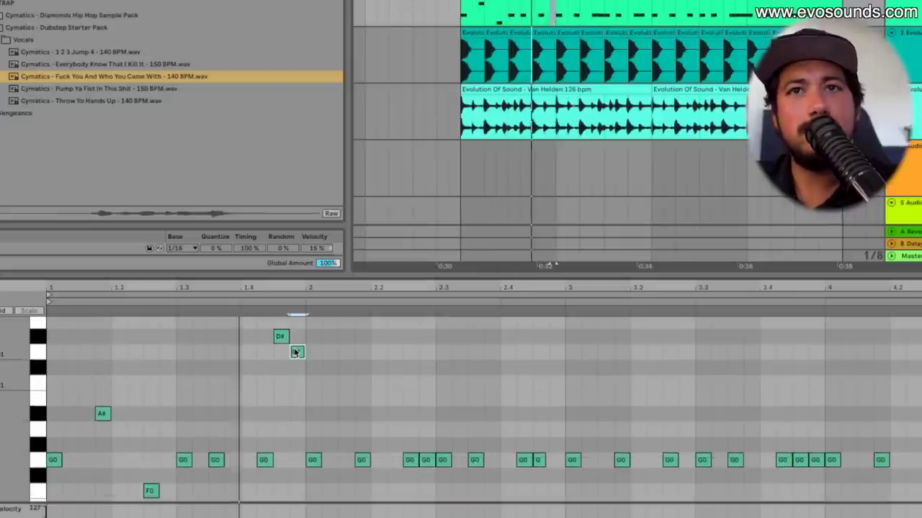
drag(363, 461, 374, 420)
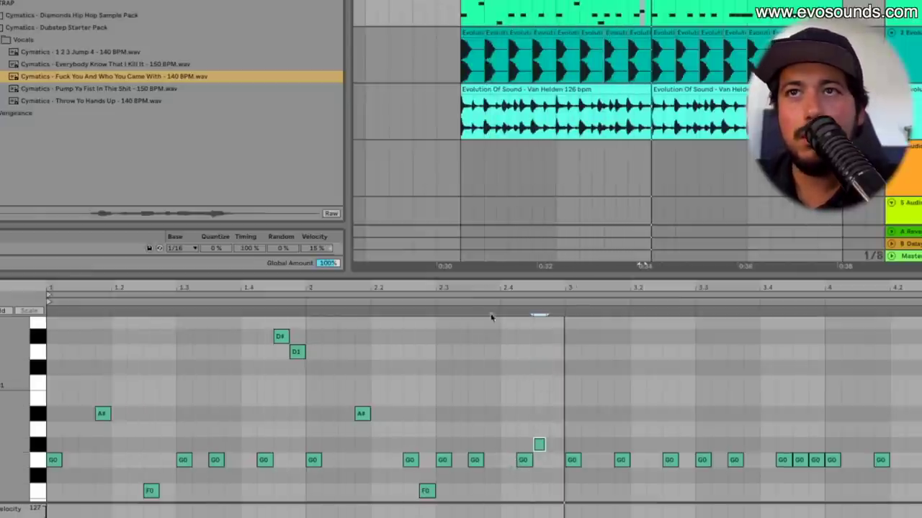
Step: Replace the bass clip's notes from bar 3 onward with a copy of the reworked two-bar phrase
click(566, 311)
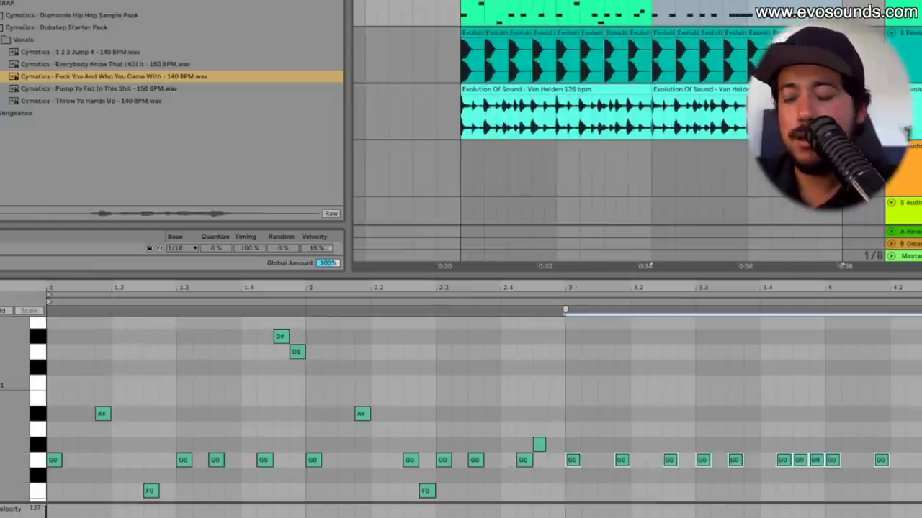
key(Delete)
key(ctrl+z)
key(ctrl+z)
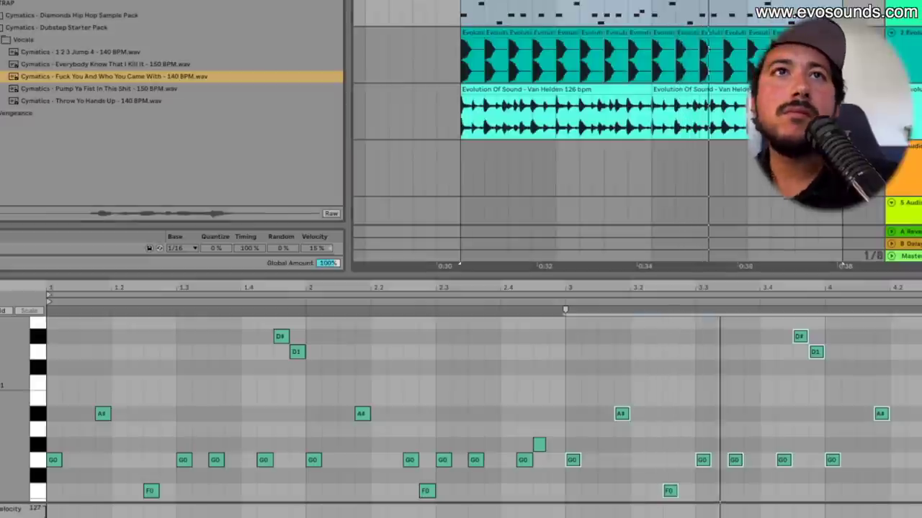
Step: Inspect the two Evolution Of Sound - Van Helden 126 bpm audio clips in turn while the bassline plays
key(Left)
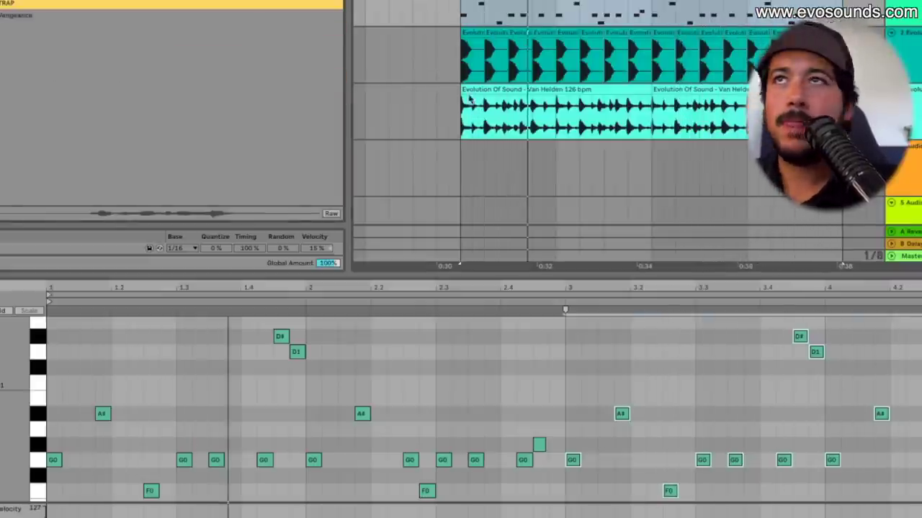
click(533, 90)
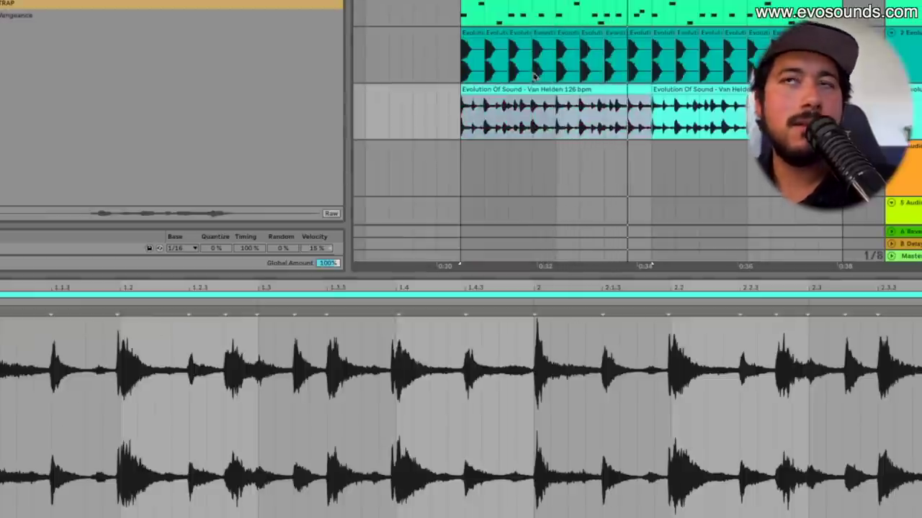
click(659, 90)
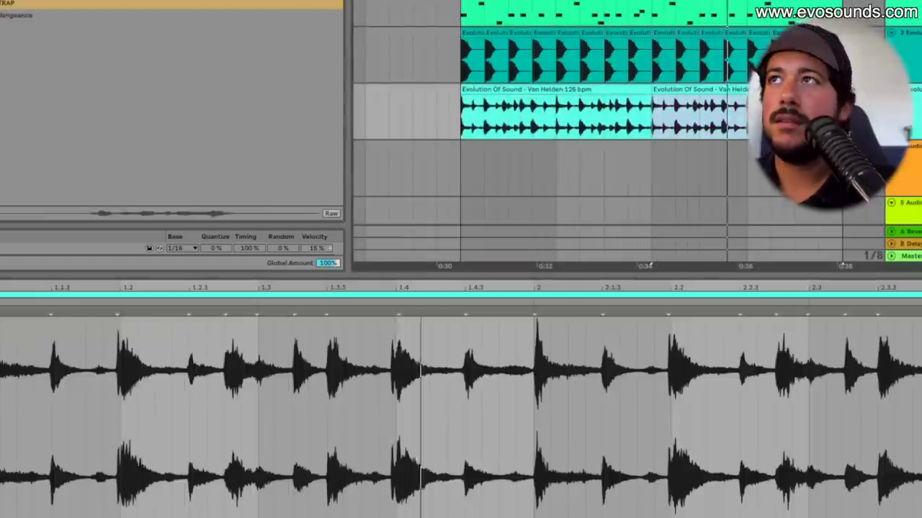